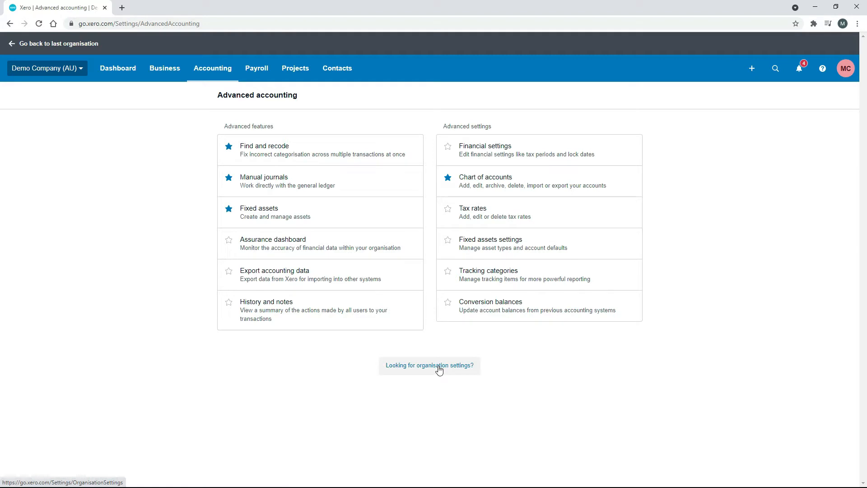
# Go from the advanced accounting settings to the superannuation section of the organisation's payroll settings
pyautogui.click(439, 369)
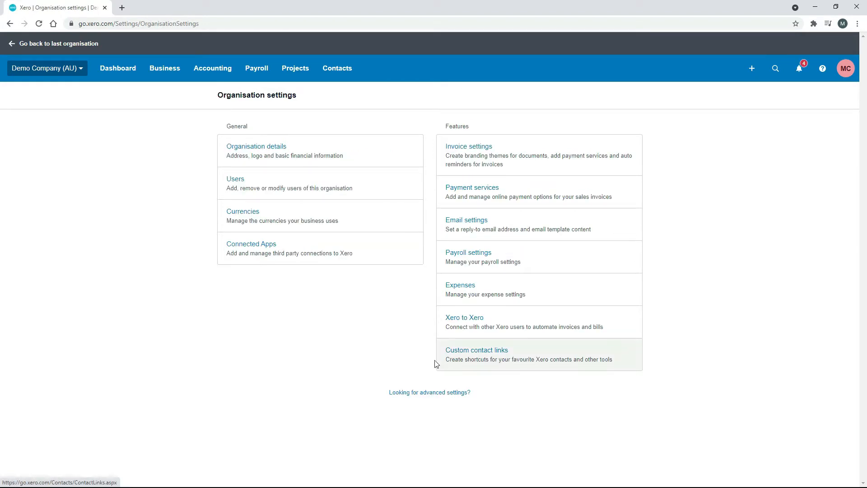
pyautogui.click(473, 258)
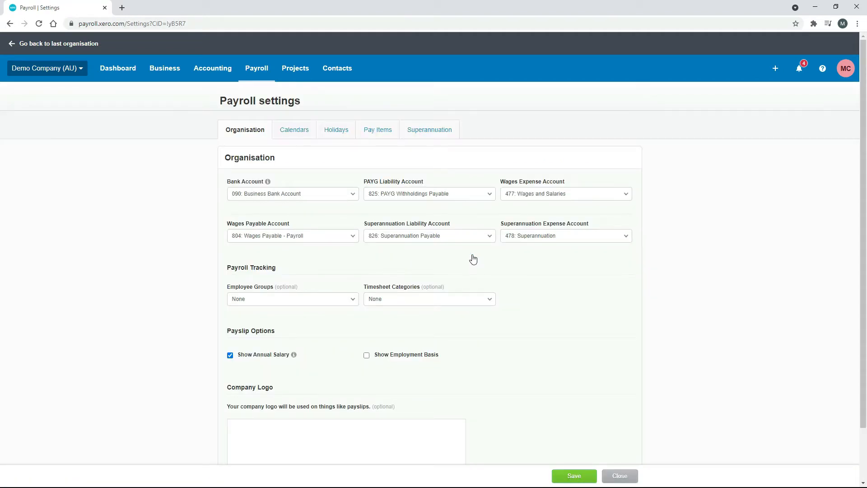
pyautogui.click(432, 134)
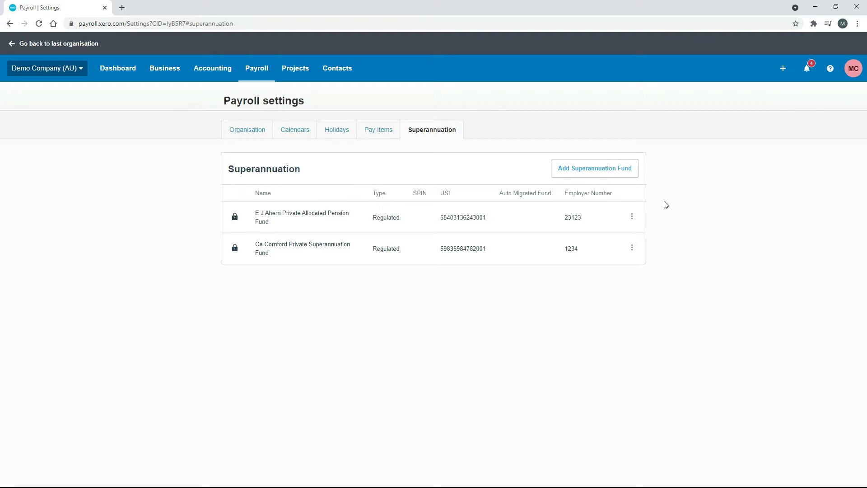
# Start a new superannuation fund entry with the type Regulated Superannuation Fund
pyautogui.click(586, 175)
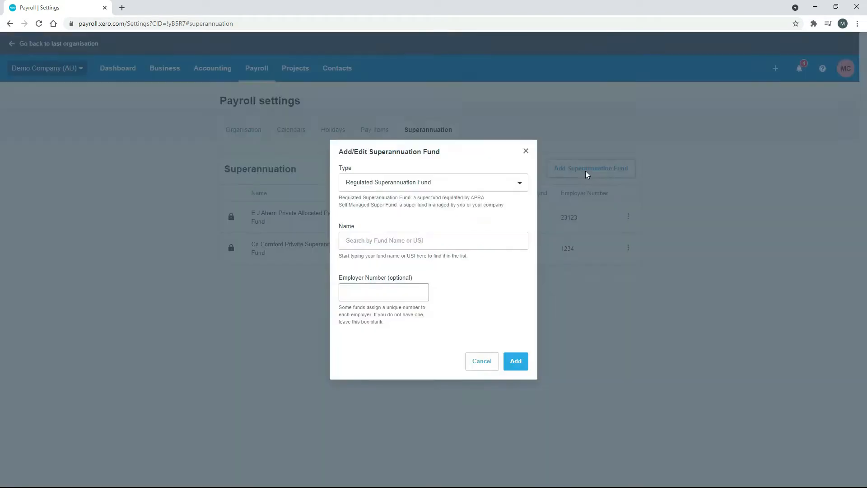
pyautogui.click(520, 183)
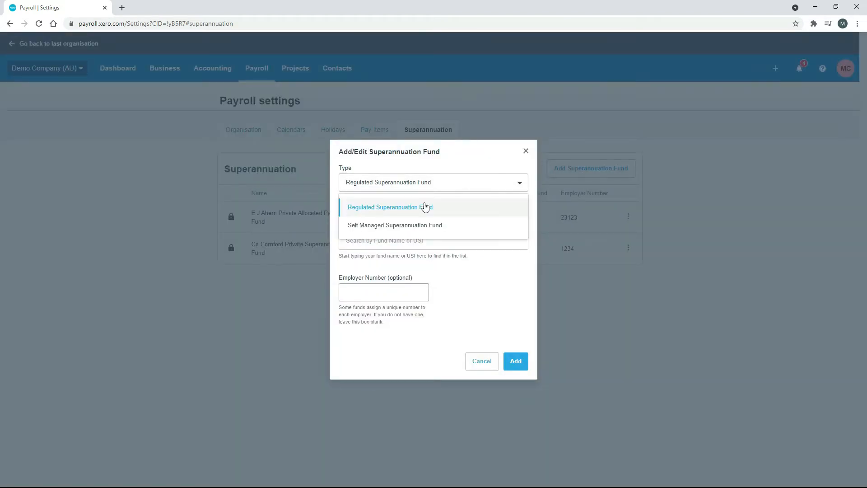
pyautogui.click(397, 210)
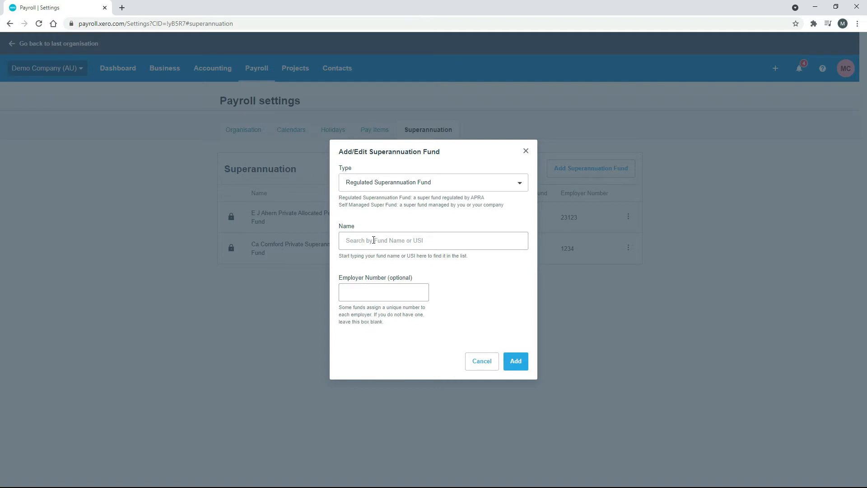
pyautogui.click(425, 242)
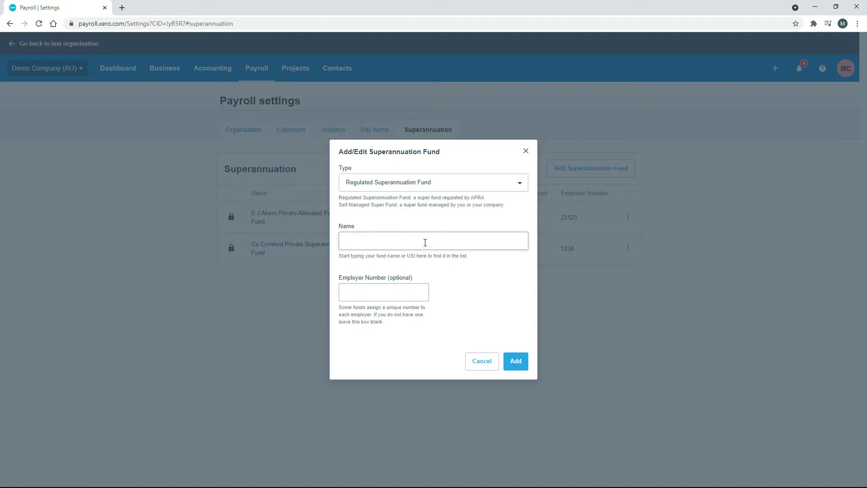
pyautogui.write('suns')
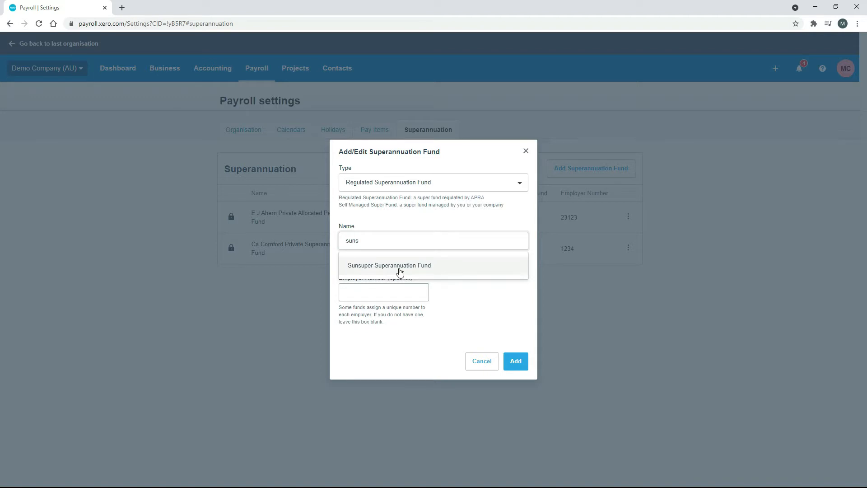
pyautogui.click(426, 267)
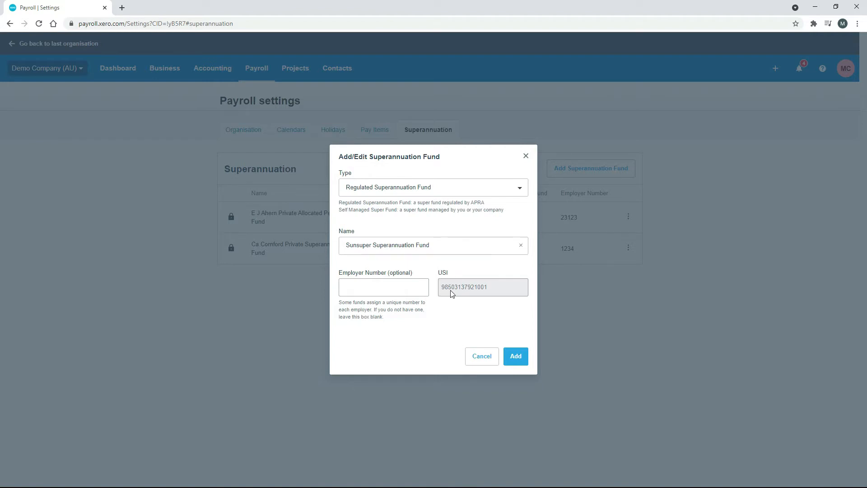
pyautogui.click(520, 246)
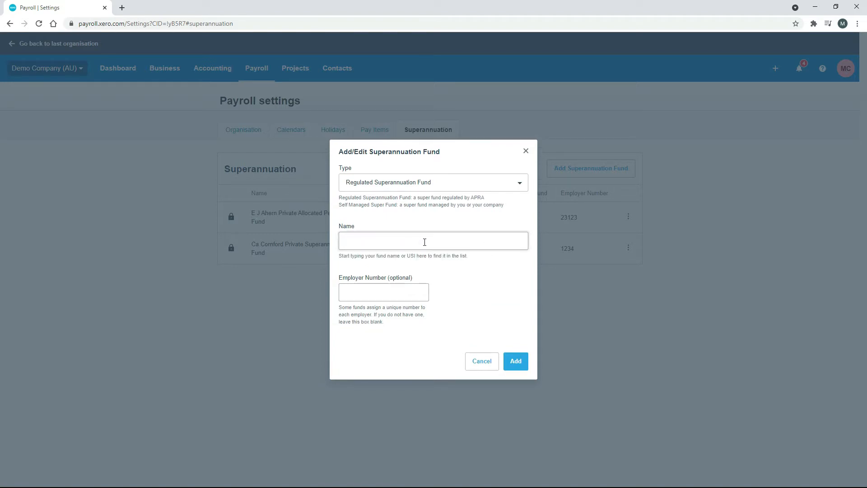
# Search for the fund by the USI digits 985, choose Sunsuper Superannuation Fund and add it without an employer number
pyautogui.write('985')
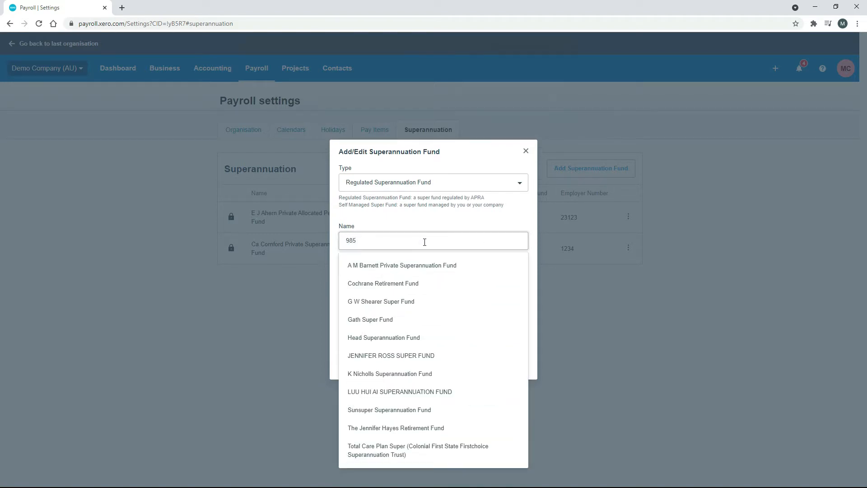
pyautogui.click(415, 412)
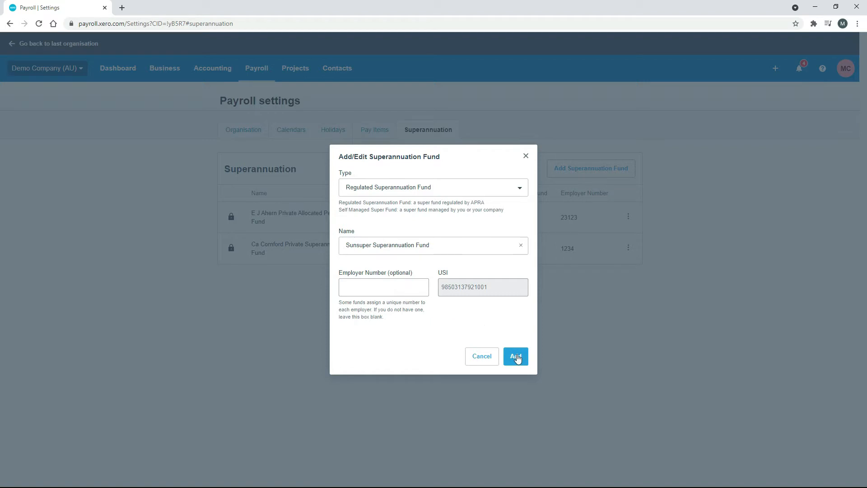
pyautogui.click(517, 357)
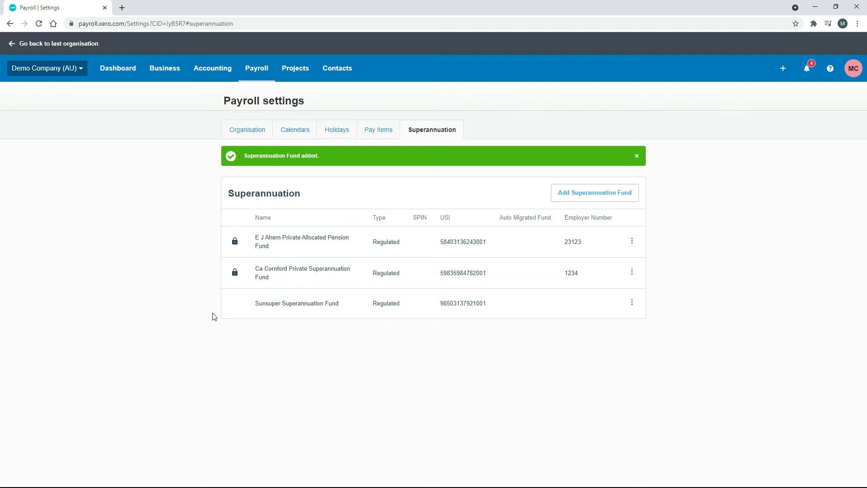
pyautogui.click(633, 303)
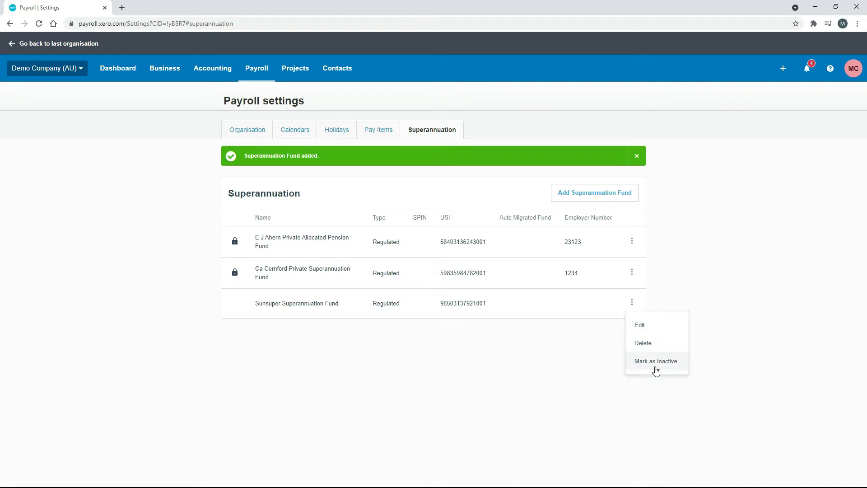
pyautogui.click(549, 368)
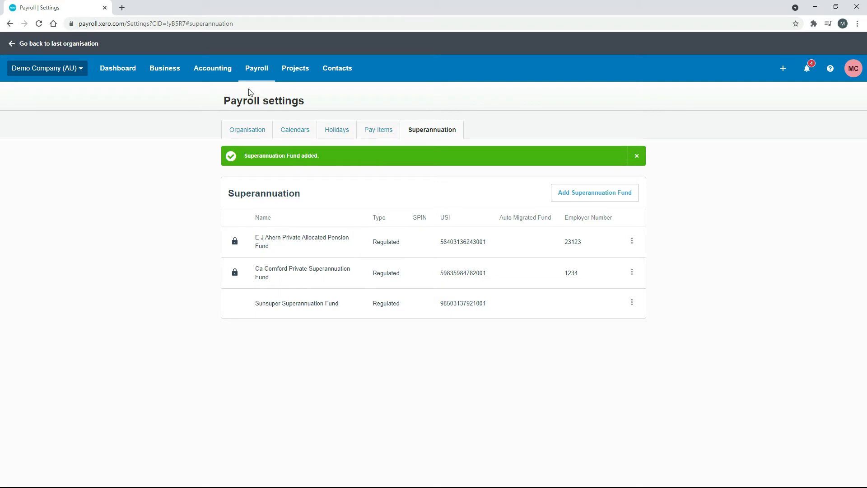
# Open the employment details of the payroll employee who has no calendar assigned
pyautogui.click(262, 74)
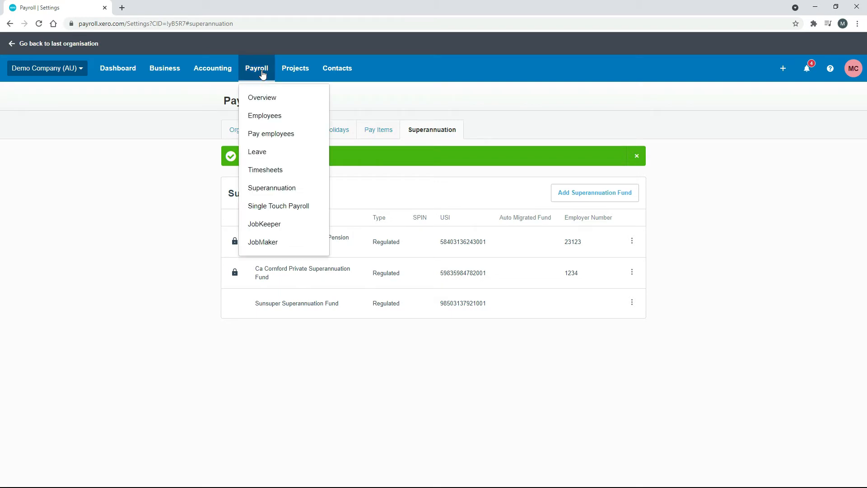
pyautogui.click(280, 117)
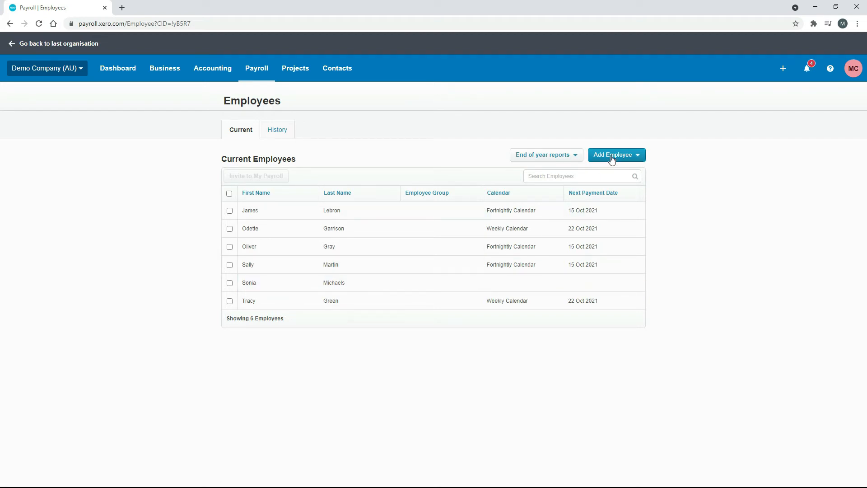
pyautogui.click(336, 287)
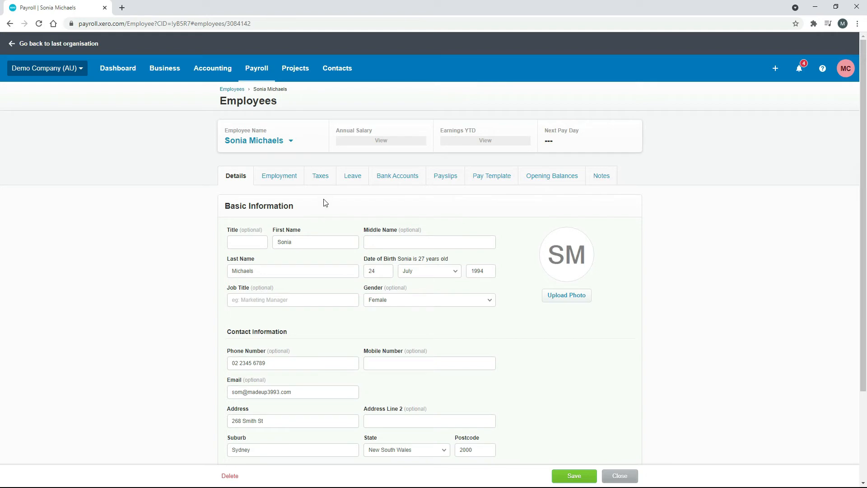
pyautogui.click(281, 179)
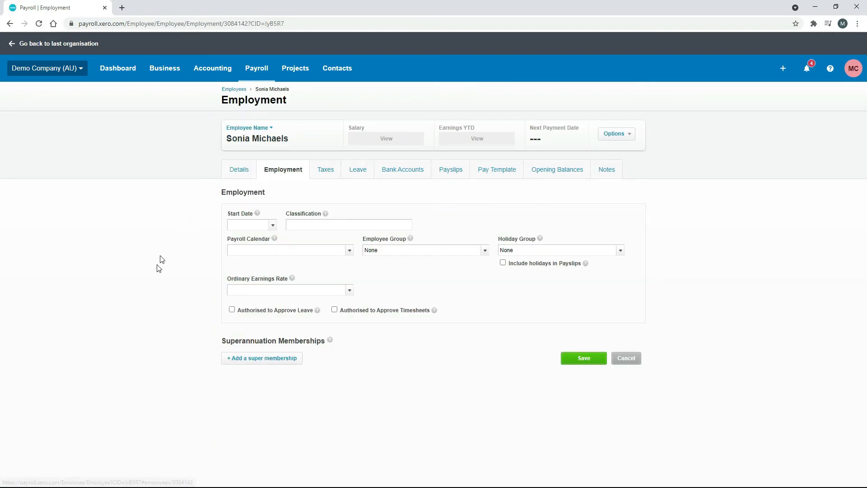
# Add a super membership in Sunsuper Superannuation Fund - USI to the employee and enter the employee's membership number
pyautogui.click(277, 360)
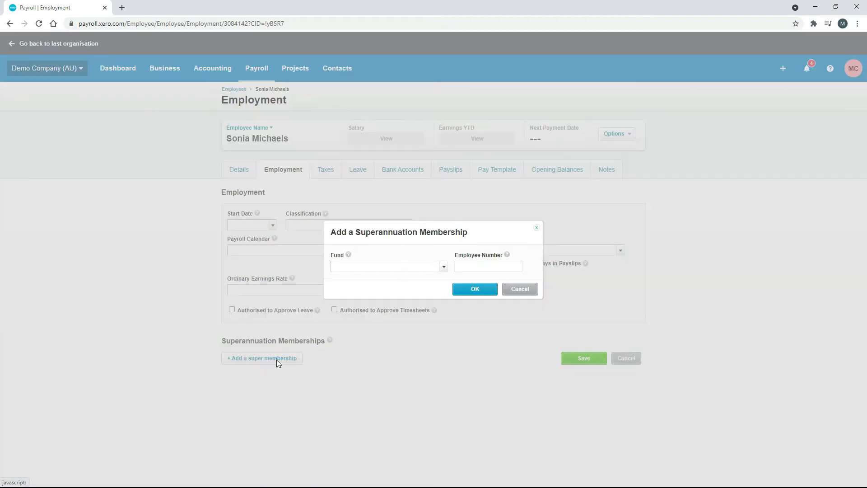
pyautogui.click(445, 267)
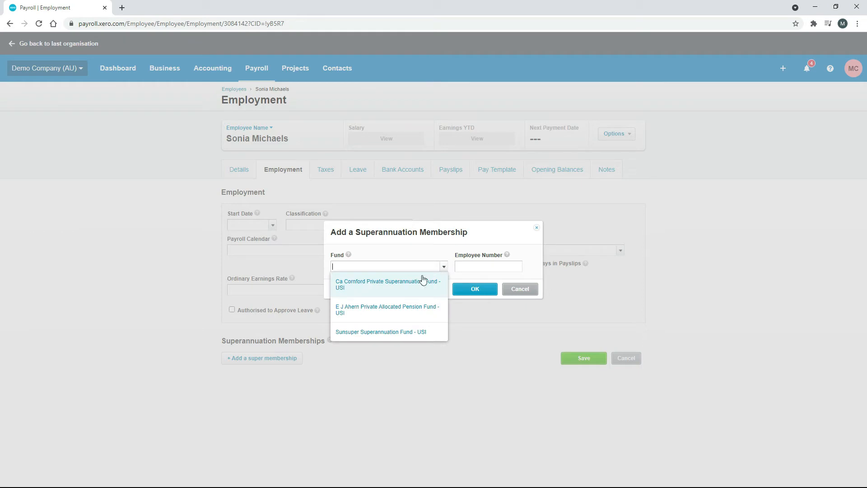
pyautogui.click(372, 334)
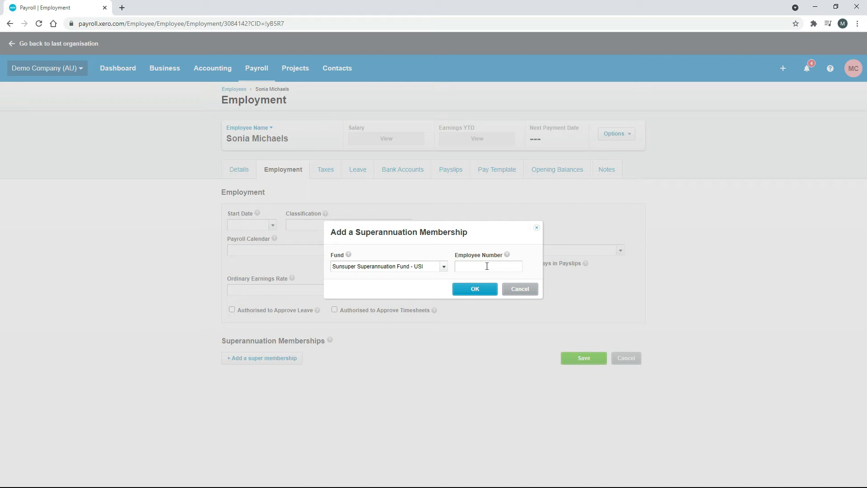
pyautogui.click(484, 263)
pyautogui.write('987654')
pyautogui.click(478, 293)
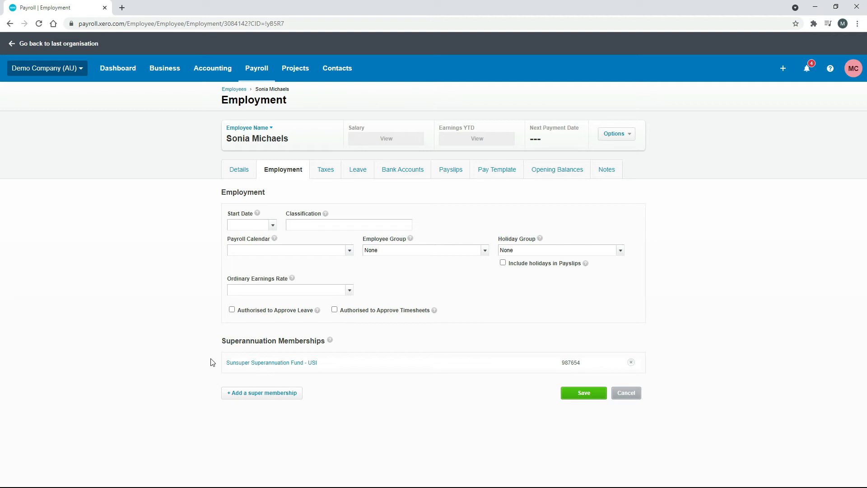
# Set the employee's start date to 01 Oct 2021 and payroll calendar to Fortnightly Calendar, and save the employment details
pyautogui.click(273, 226)
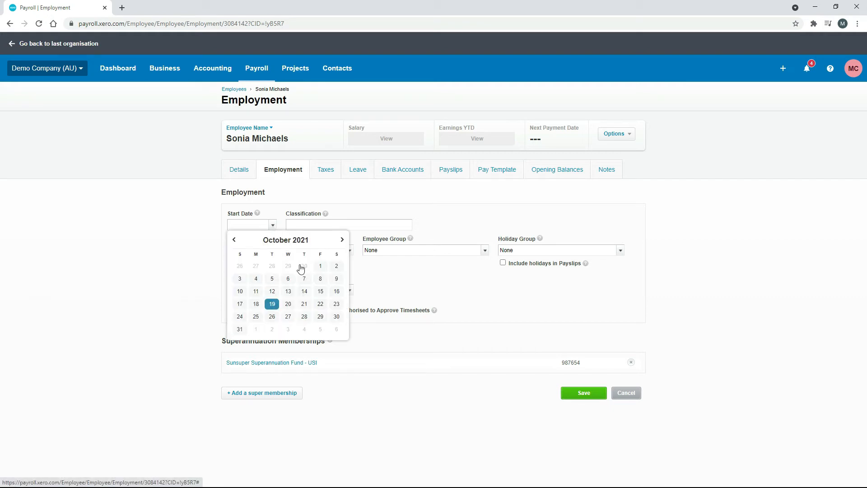
pyautogui.click(321, 270)
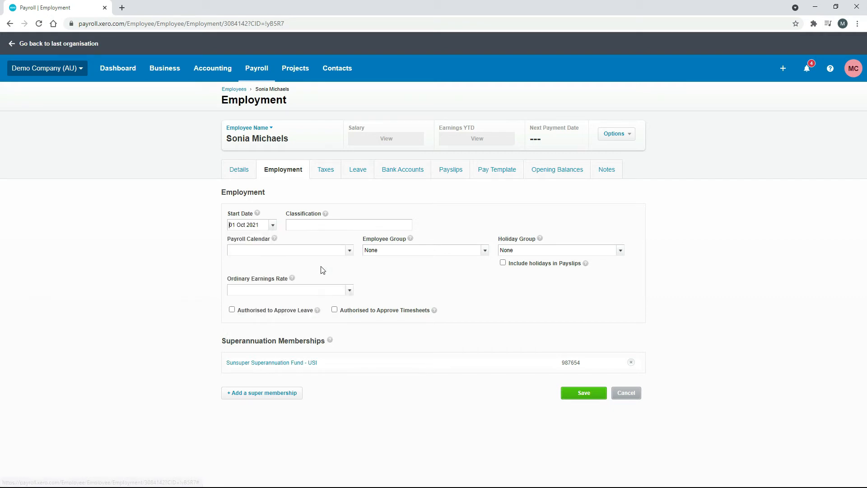
pyautogui.click(349, 251)
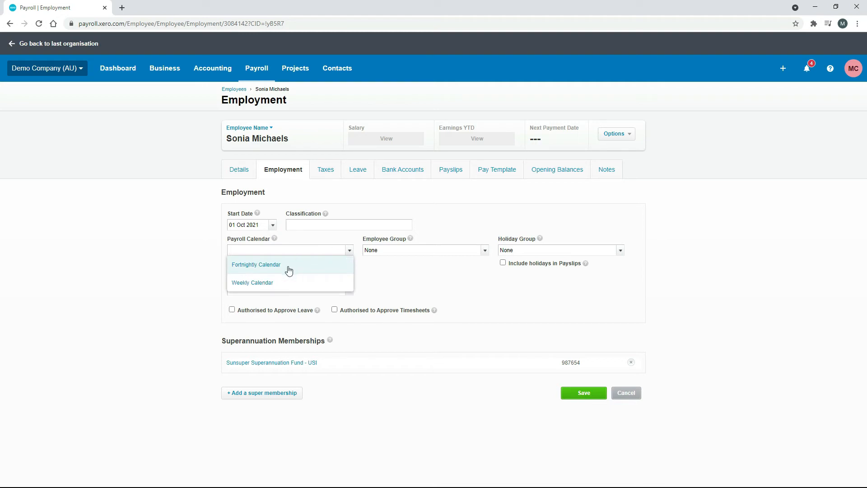
pyautogui.click(290, 271)
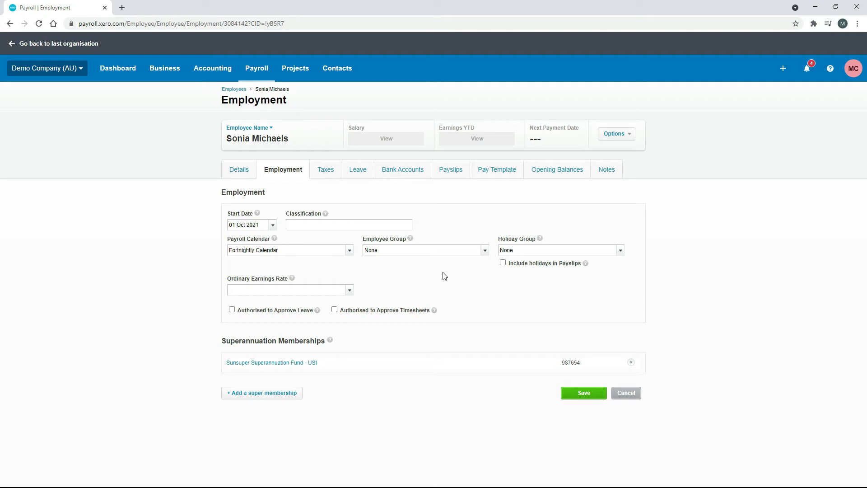
pyautogui.click(583, 394)
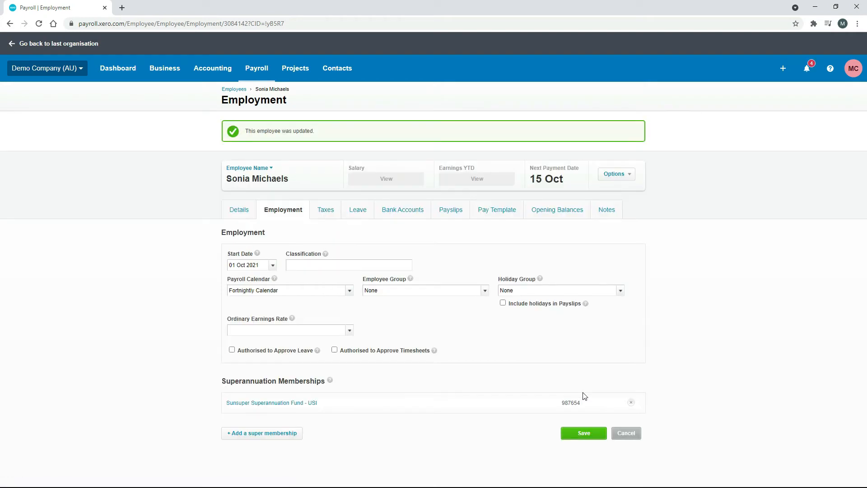
# Add a Sunsuper superannuation line to the employee's pay template, accepting the default Superannuation Guarantee Contribution (SGC) at the statutory rate
pyautogui.click(504, 214)
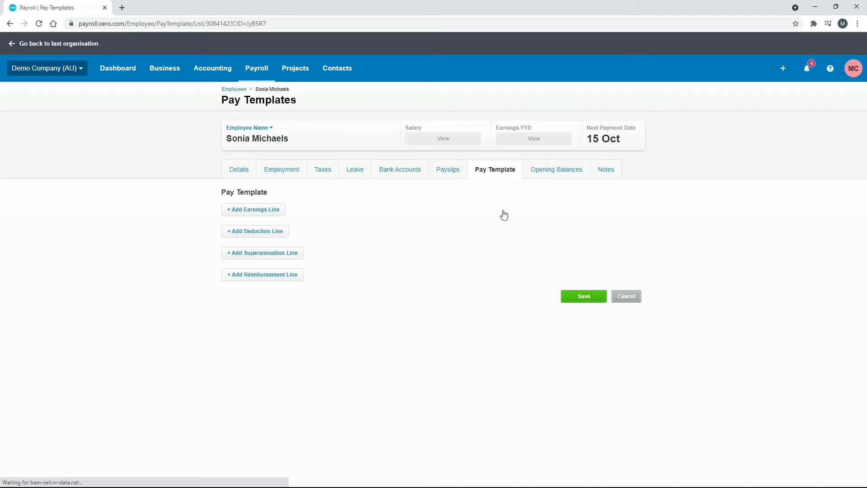
pyautogui.click(277, 259)
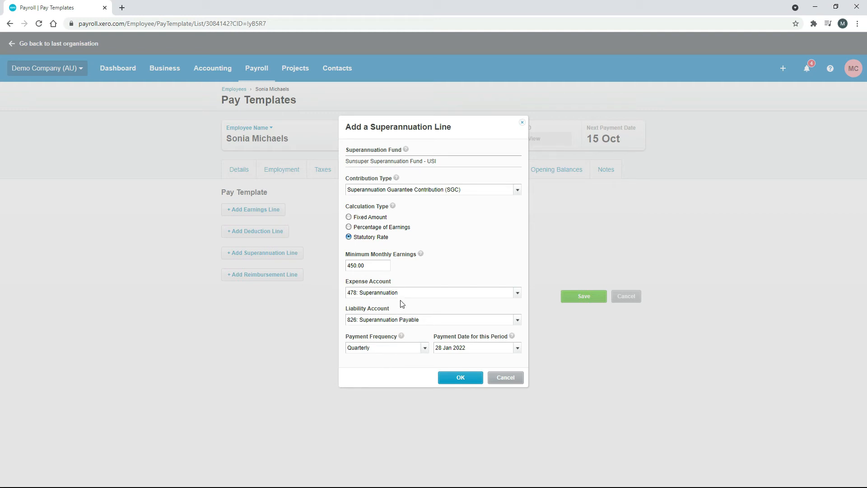
pyautogui.click(460, 378)
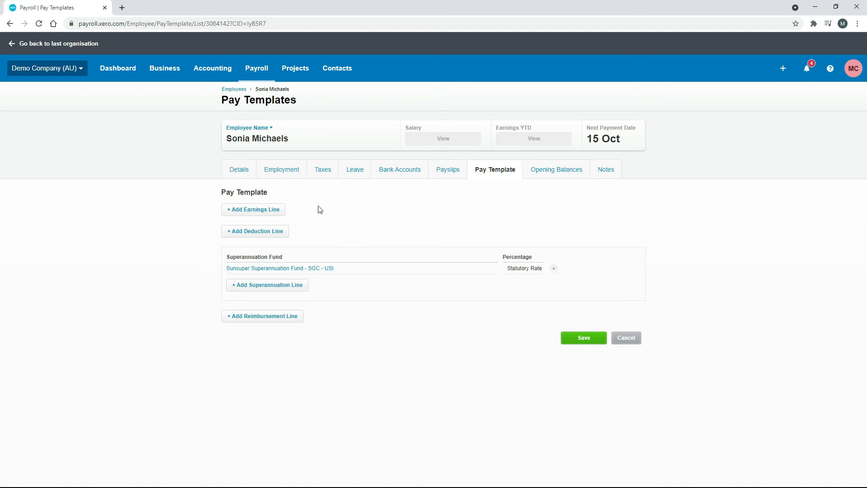
# Add an Ordinary Hours earnings line with the Enter Rate calculation type to the employee's pay template
pyautogui.click(264, 213)
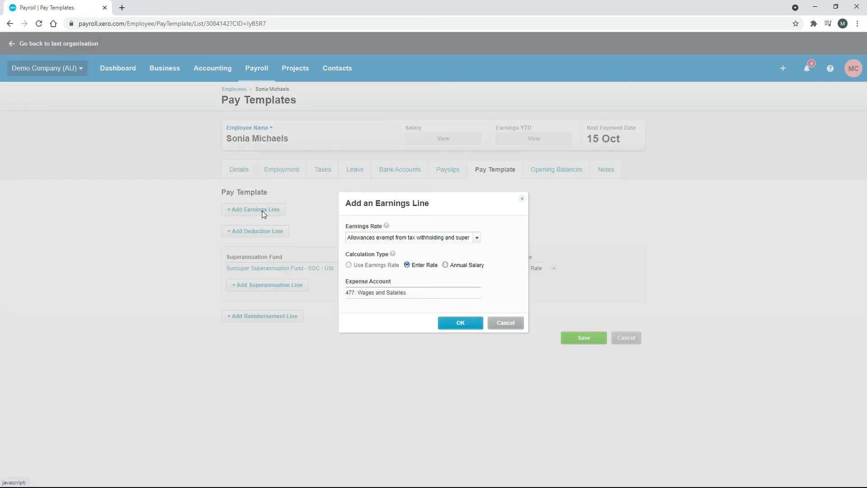
pyautogui.click(478, 238)
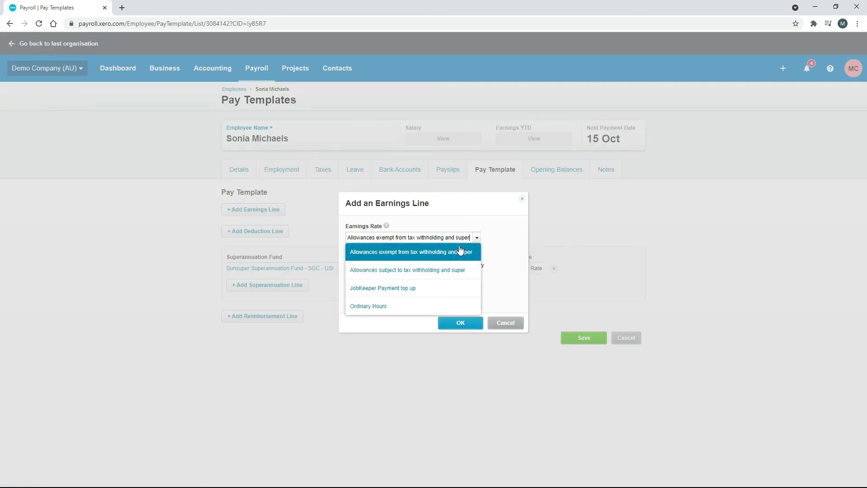
pyautogui.click(398, 309)
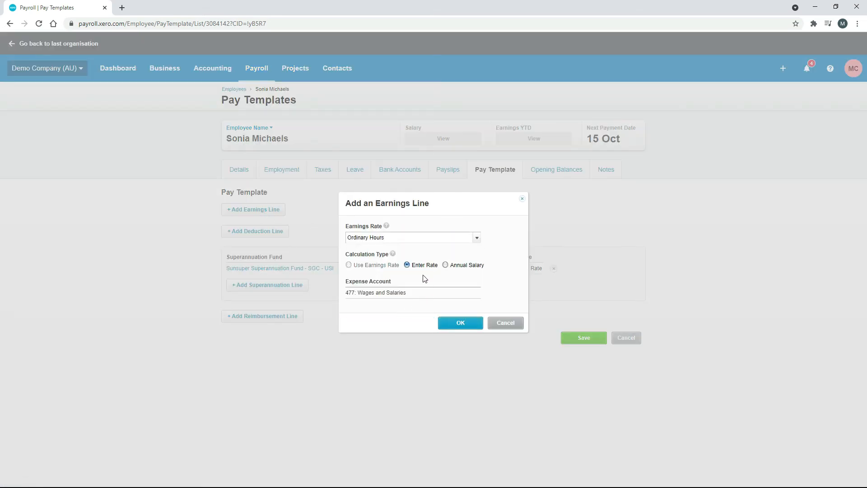
pyautogui.click(460, 323)
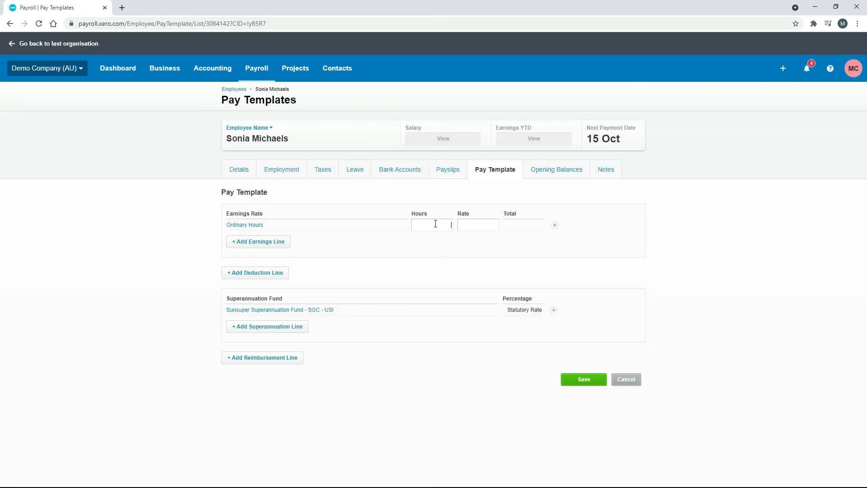
# Set the Ordinary Hours line to 40 hours at a rate of 25 and save the pay template
pyautogui.press('Tab')
pyautogui.press('Tab')
pyautogui.click(585, 379)
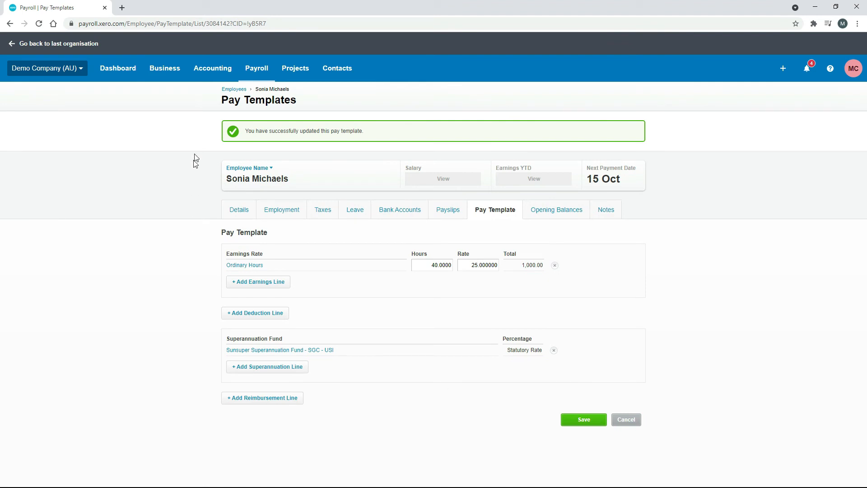
# Delete the draft Fortnightly Calendar pay run for the fortnight ending 14 Oct 2021
pyautogui.click(261, 73)
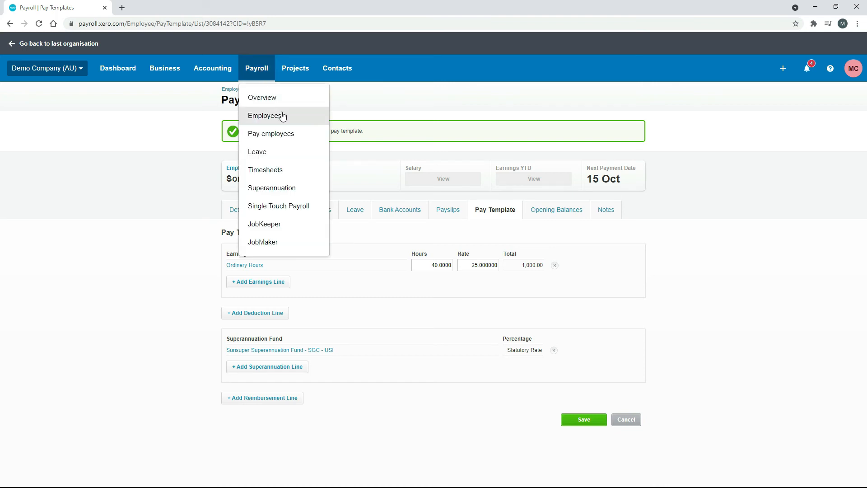
pyautogui.click(288, 134)
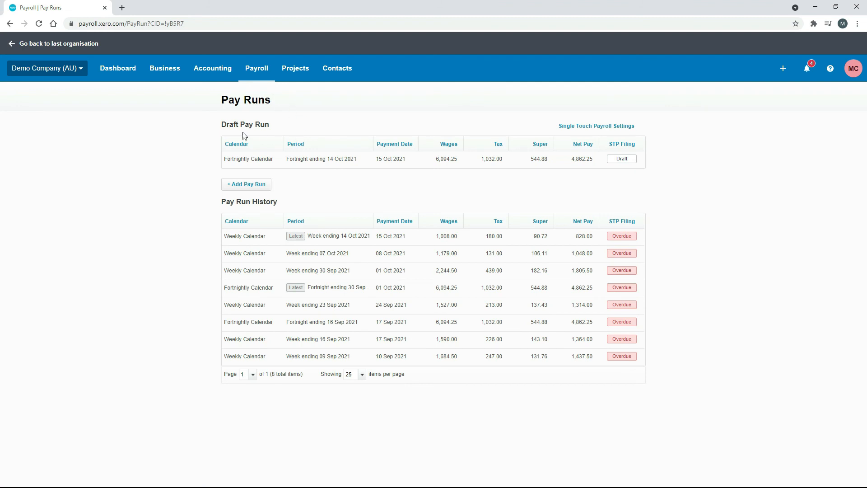
pyautogui.click(364, 166)
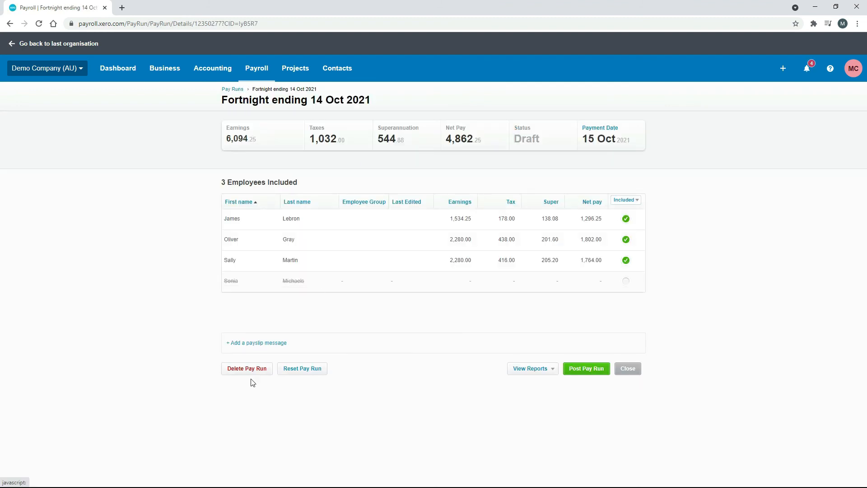
pyautogui.click(254, 369)
pyautogui.click(438, 283)
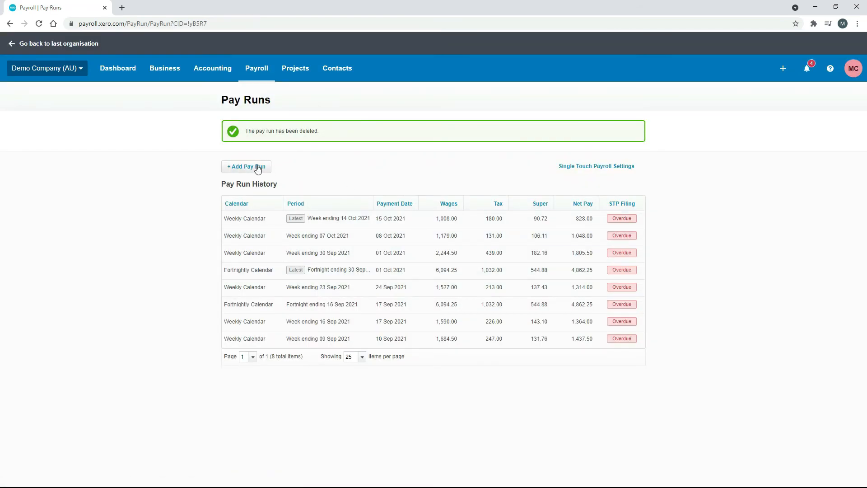
# Add a new pay run for the period Fortnightly Calendar: Fortnight ending 14 Oct 2021
pyautogui.click(258, 168)
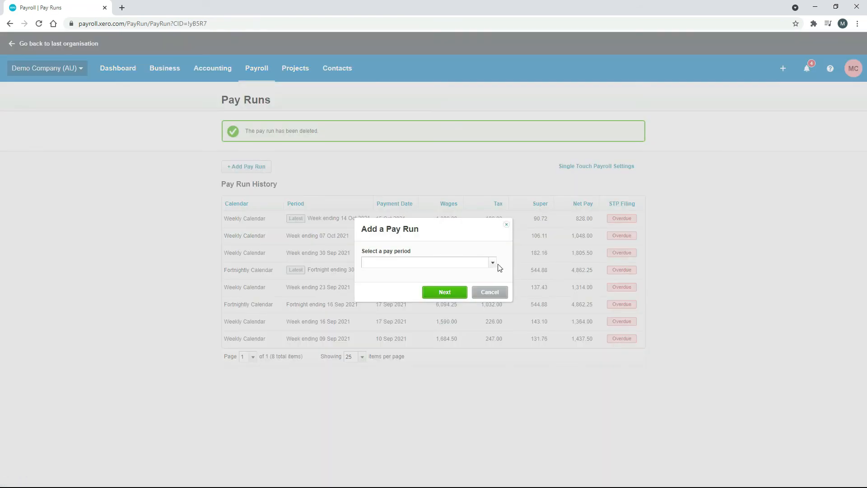
pyautogui.click(493, 264)
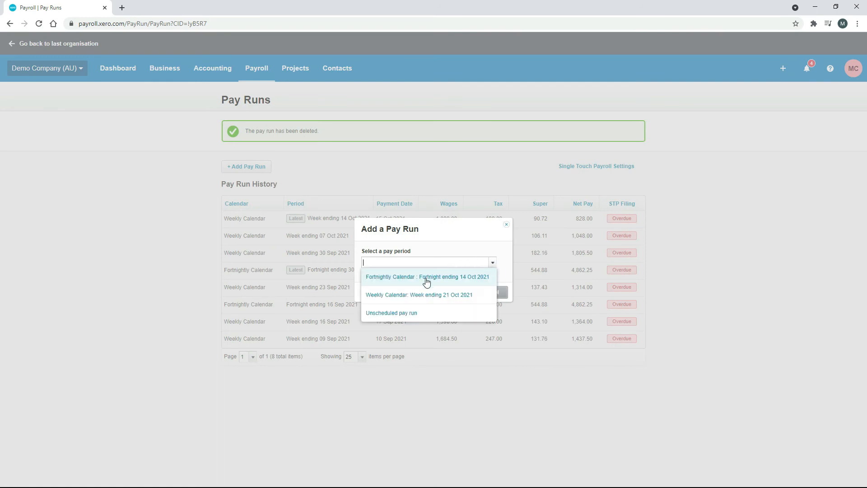
pyautogui.click(413, 279)
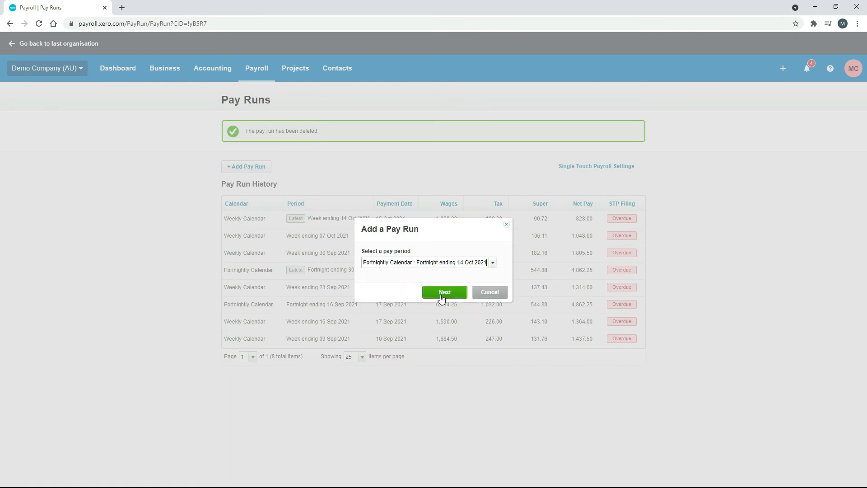
pyautogui.click(449, 294)
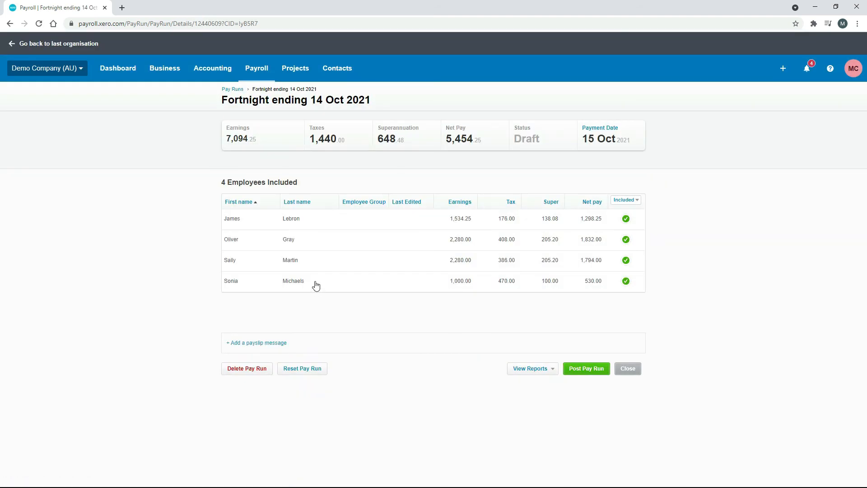
# Open the new employee's payslip in the draft pay run and review its earnings, tax and superannuation lines
pyautogui.click(315, 285)
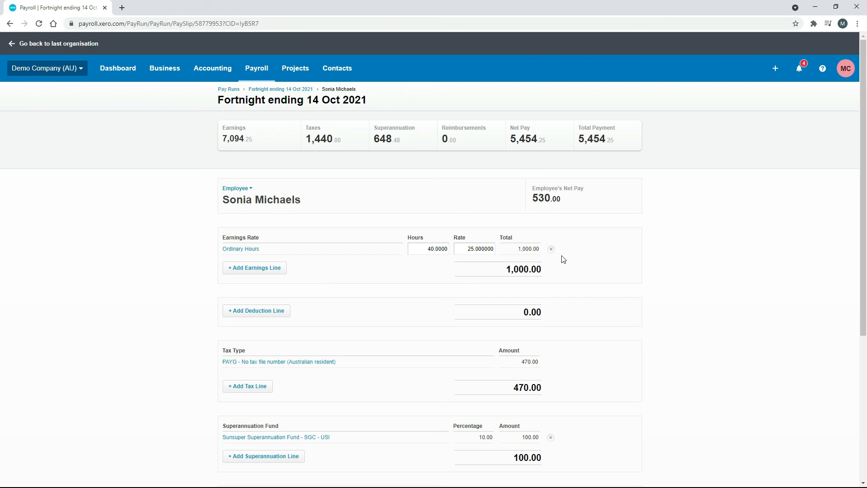
pyautogui.scroll(-4, 571, 271)
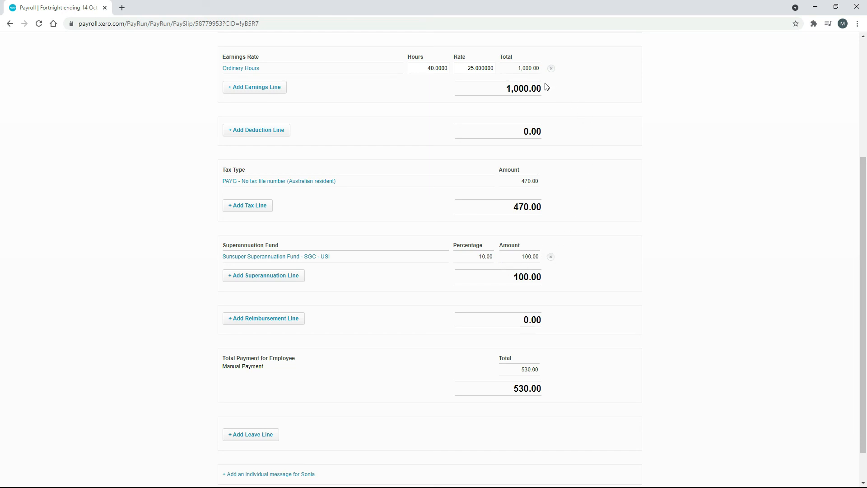
pyautogui.scroll(4, 675, 320)
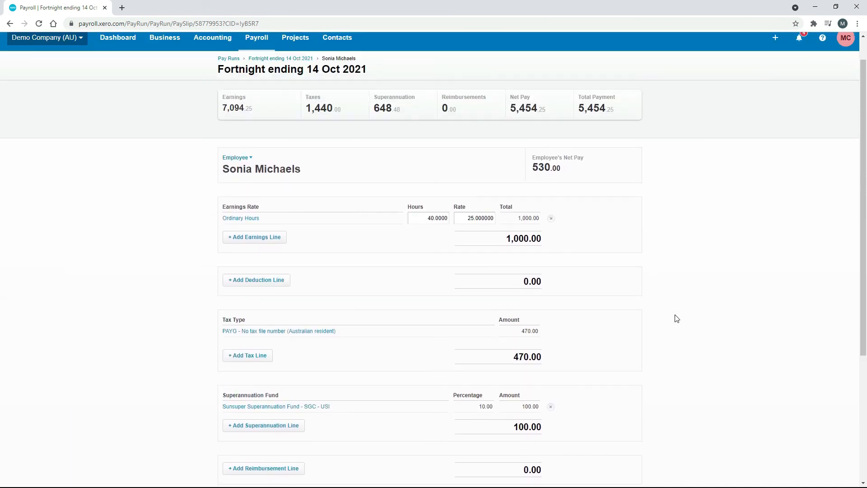